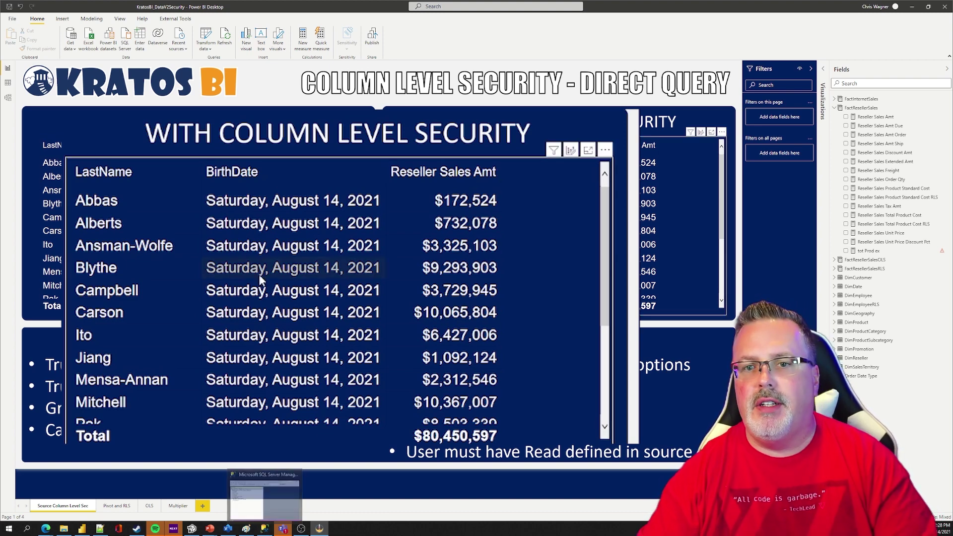
Step: Sort the table with column level security by BirthDate, and widen the DimEmployeeRLS table card in the DQ model layout
left_click(289, 162)
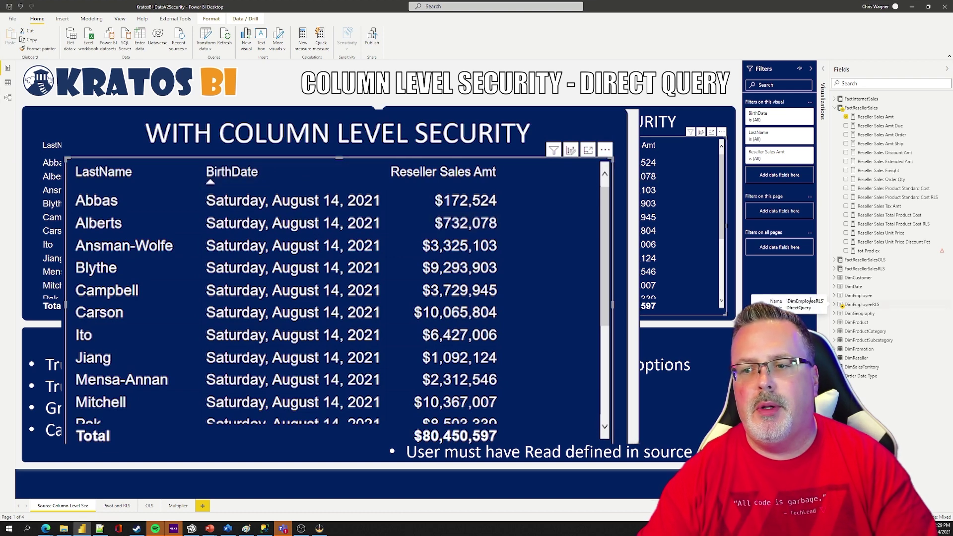
left_click(8, 97)
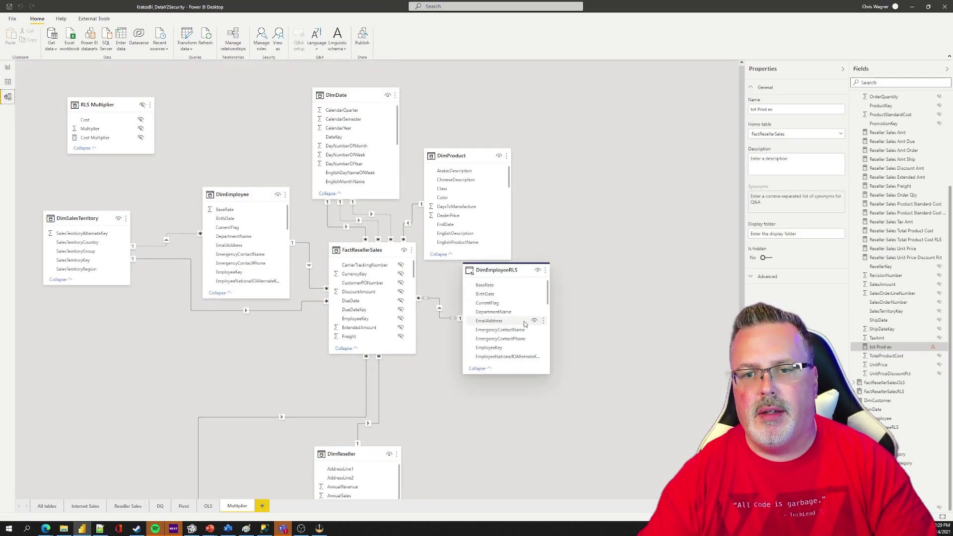
mouse_move(514, 273)
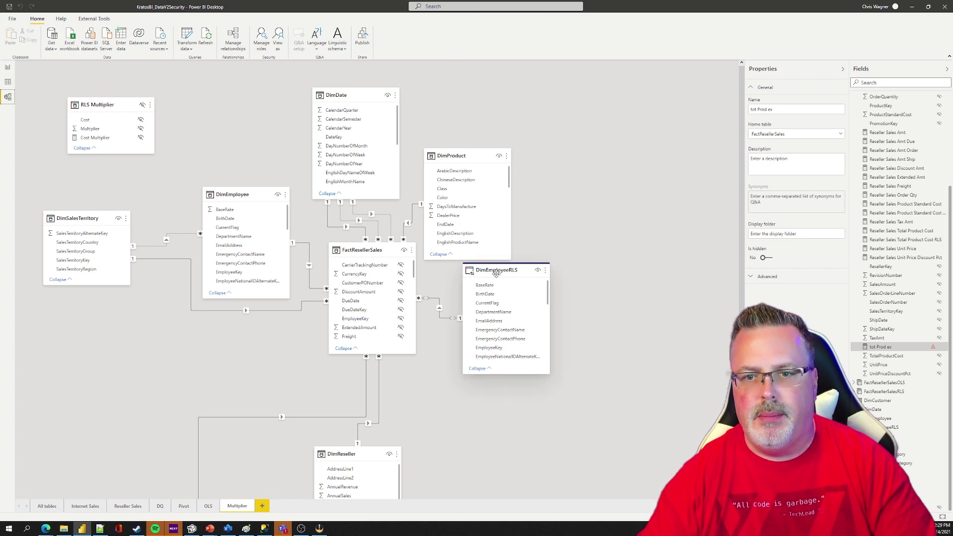
left_click(160, 506)
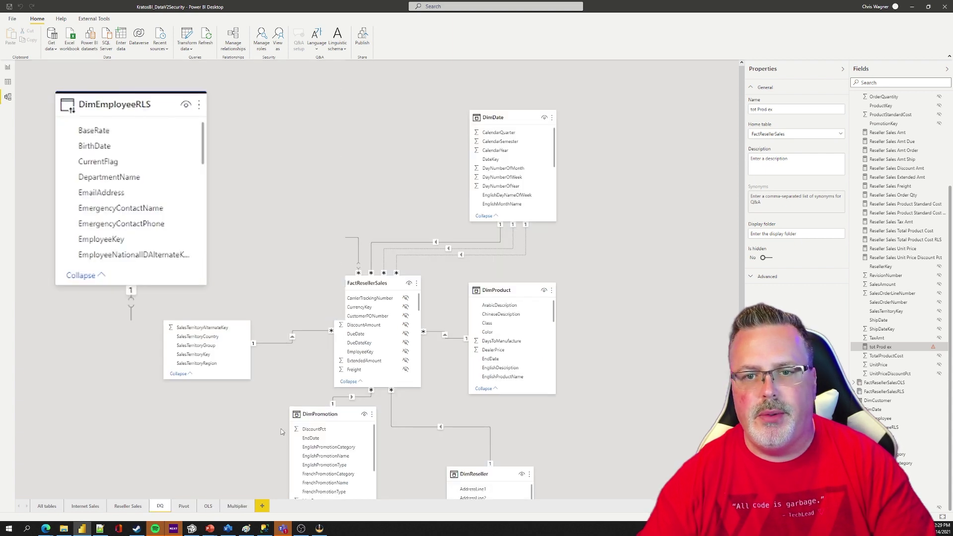
left_click(118, 107)
left_click_drag(208, 285, 320, 285)
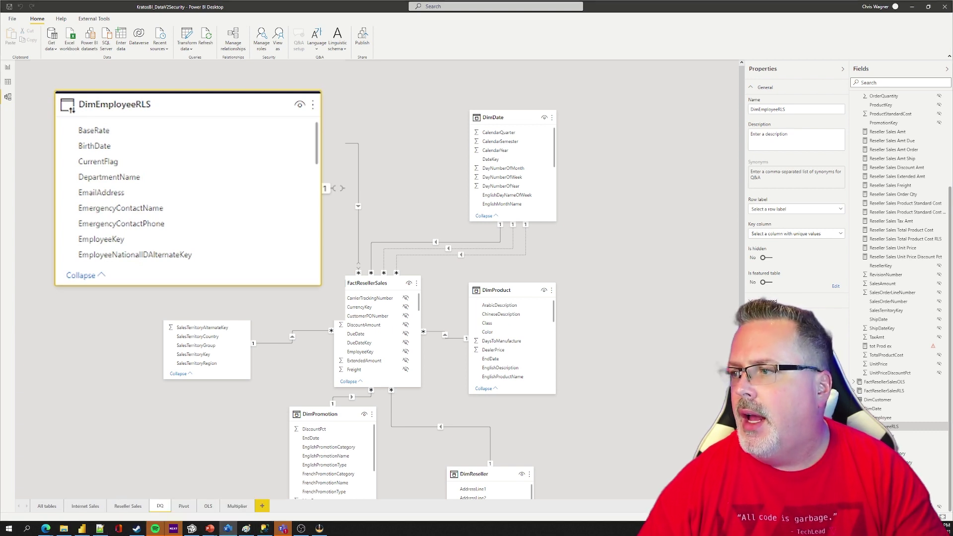
Step: Switch to SQL Server Management Studio and expand the views of the AdventureWorksDW2019 database
left_click(264, 528)
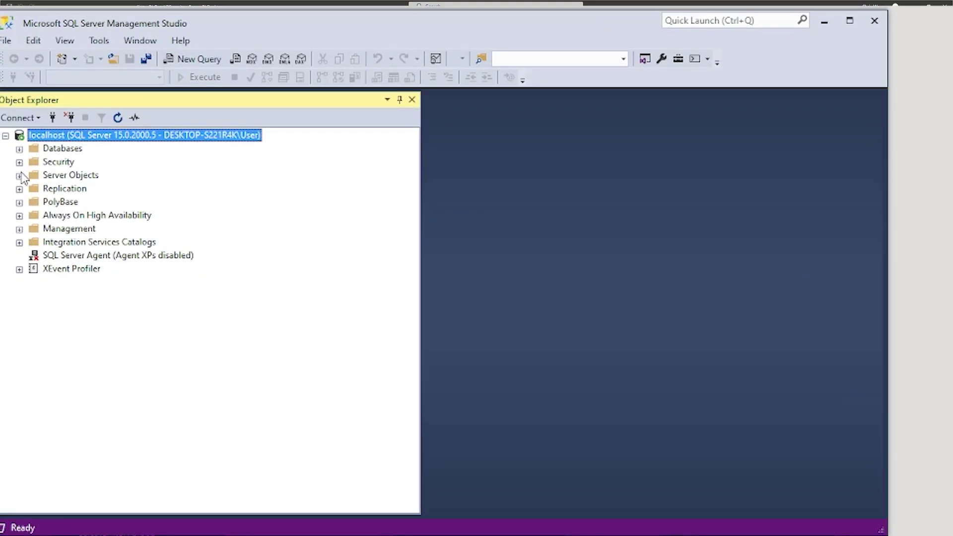
left_click(19, 149)
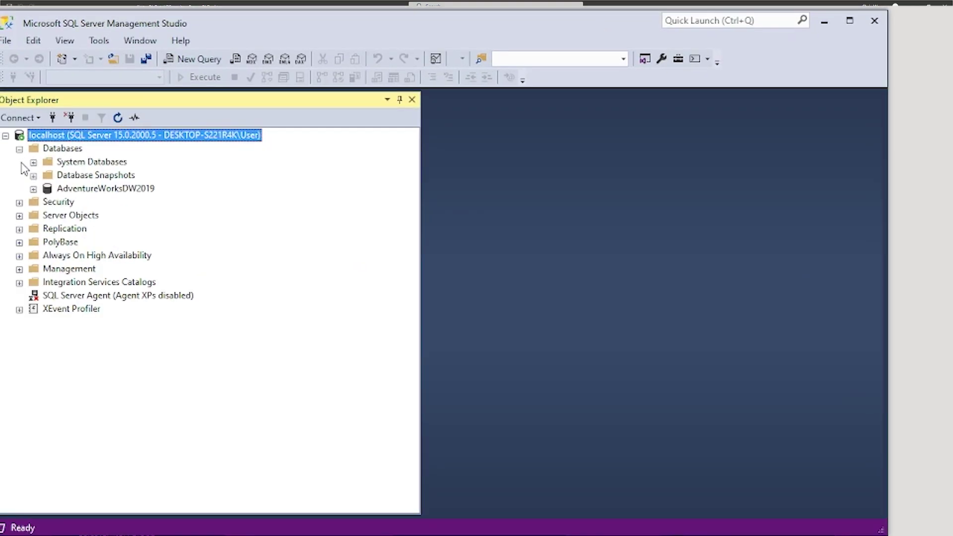
left_click(34, 189)
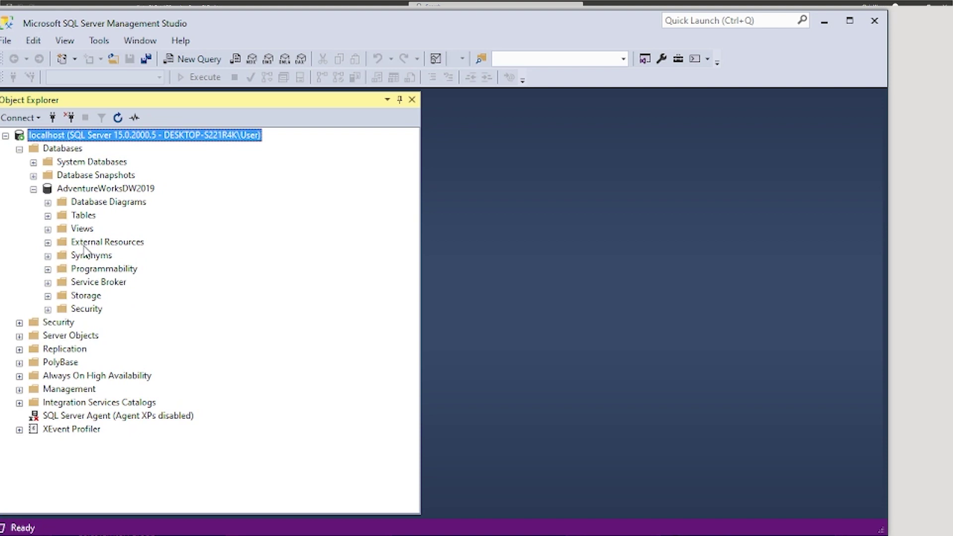
left_click(47, 229)
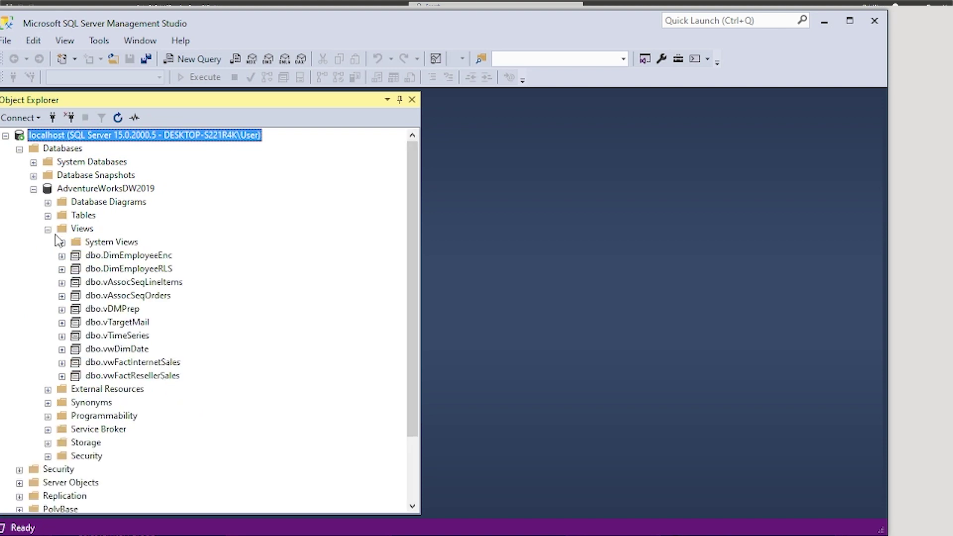
Step: Script the dbo.DimEmployeeRLS view as a CREATE statement in a new query window
left_click(127, 269)
right_click(62, 269)
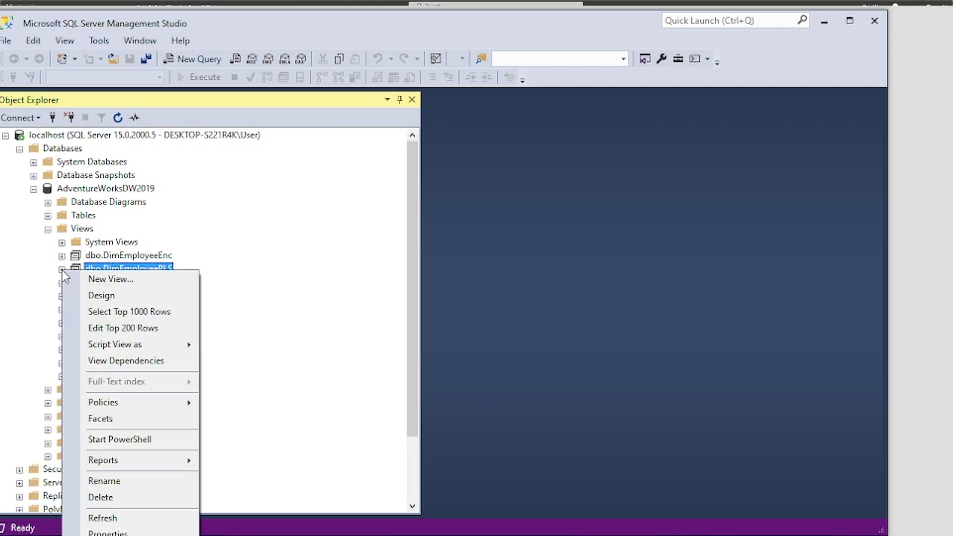
mouse_move(119, 345)
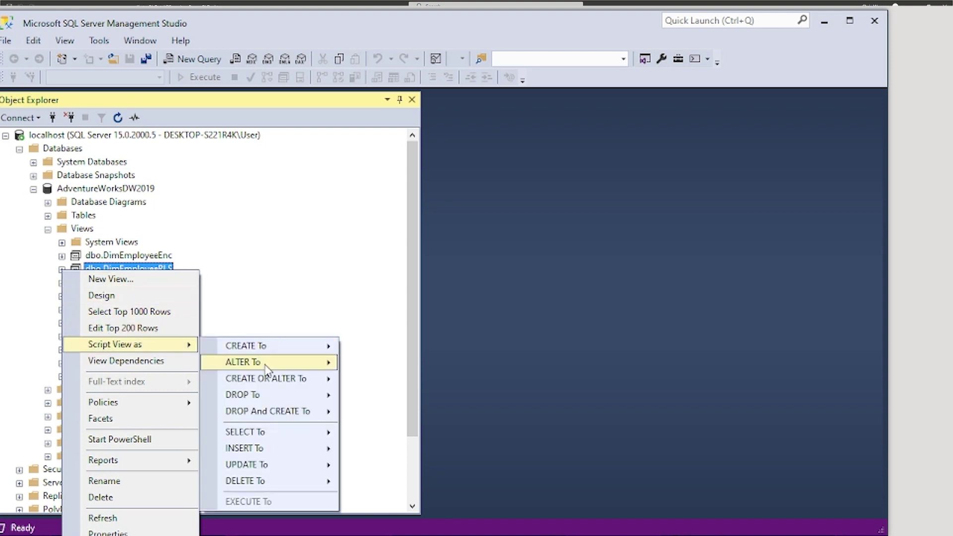
mouse_move(274, 354)
left_click(387, 348)
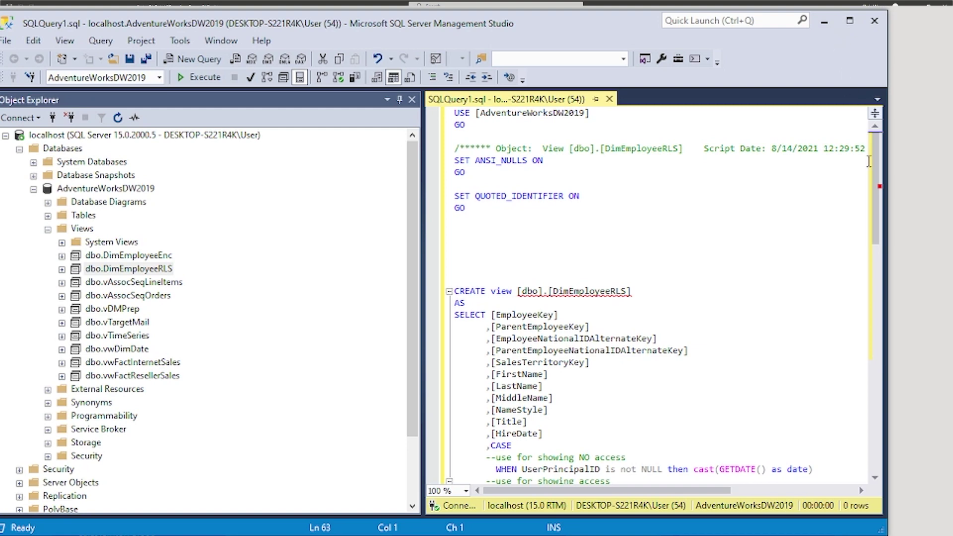
Step: In the BirthDate CASE, comment out the "UserPrincipalID is not NULL" line and uncomment the "UserPrincipalID is NULL" line
left_click_drag(888, 170, 925, 251)
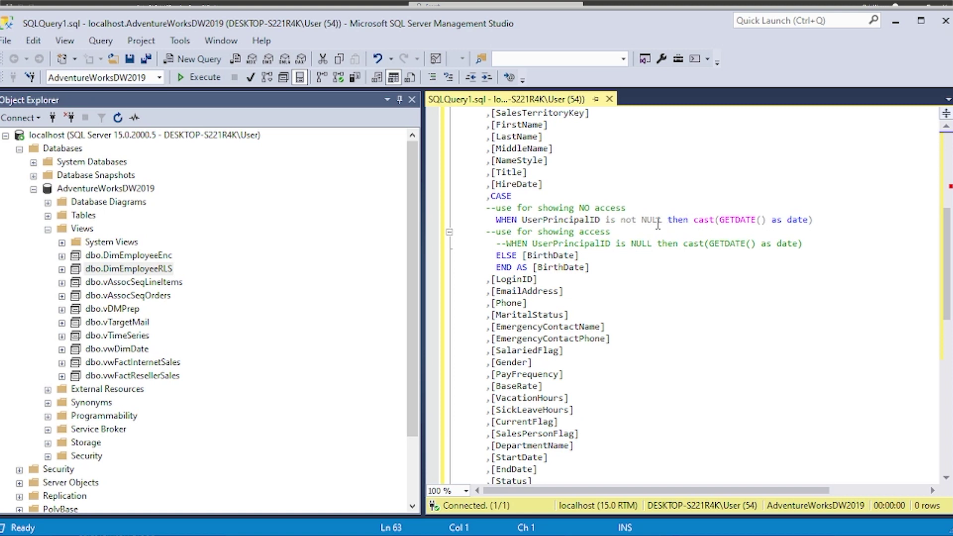
mouse_move(577, 220)
left_click(491, 221)
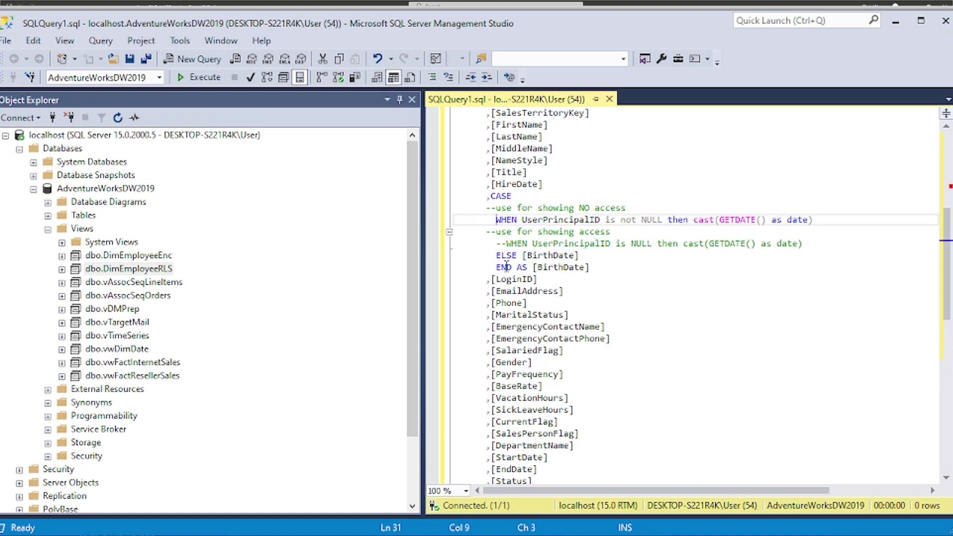
type("--")
left_click(507, 244)
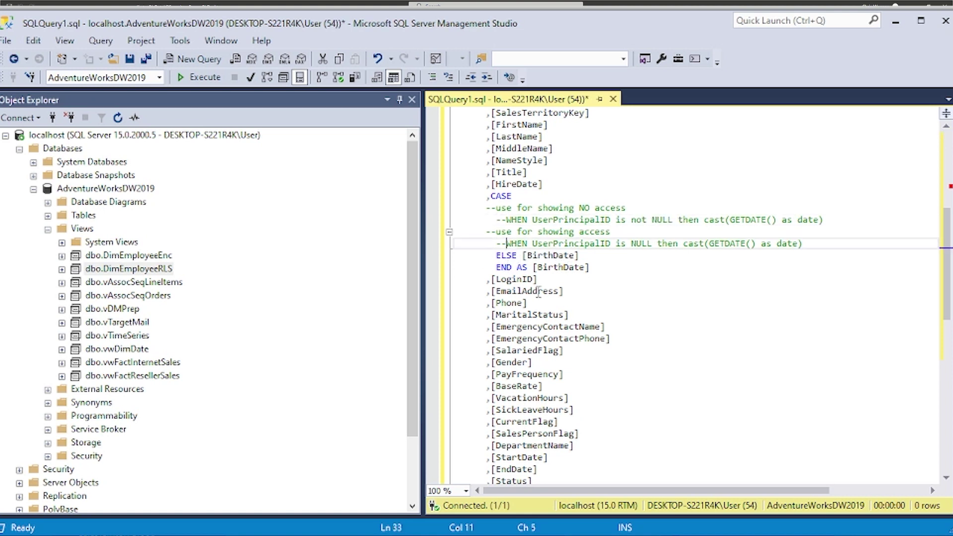
key("BackSpace")
key("BackSpace")
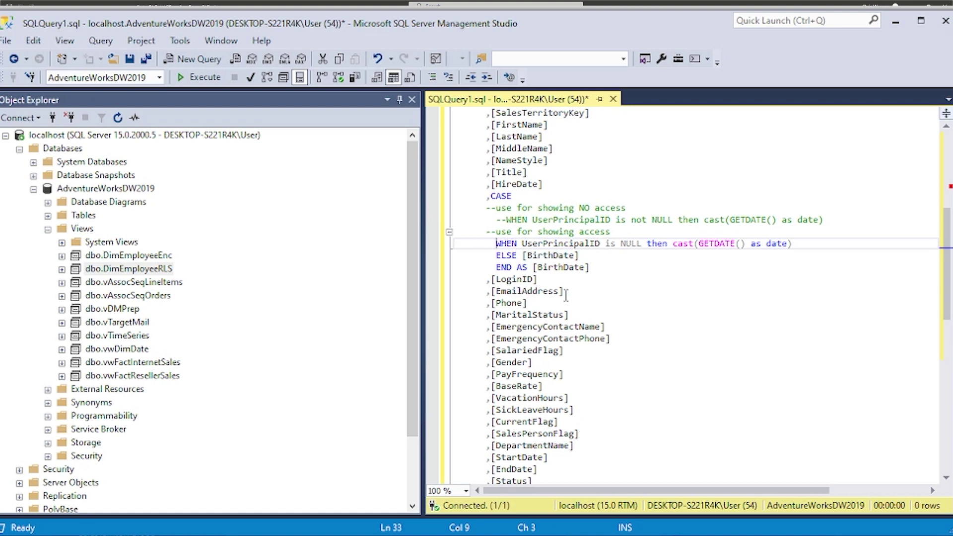
Step: Change the view script's CREATE keyword to alter and execute the script
scroll(546, 280, "up", 7)
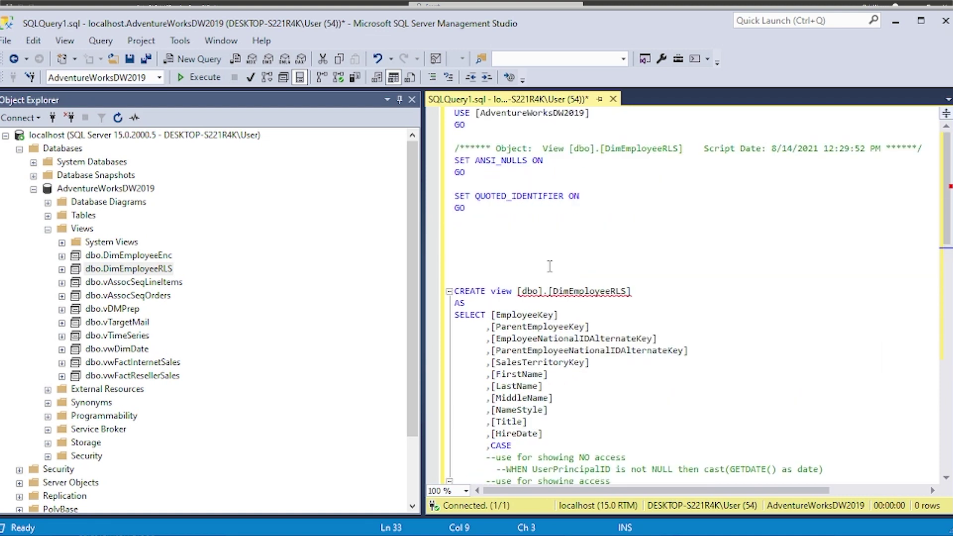
double_click(476, 293)
type("alter")
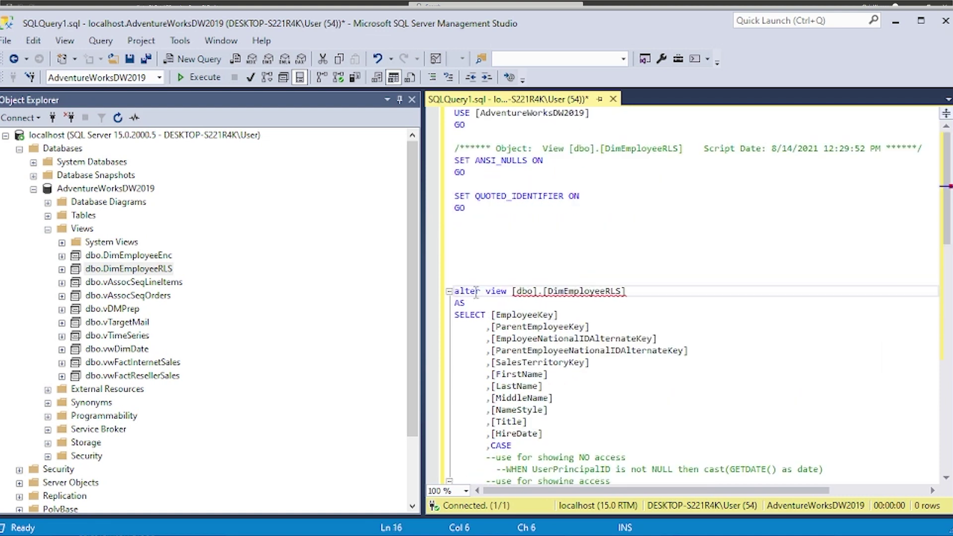
key("F5")
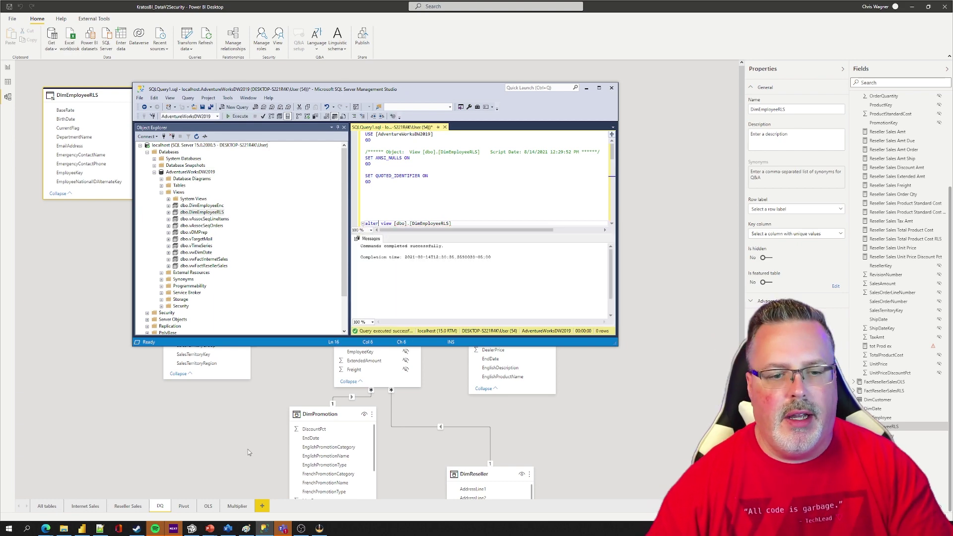
Step: Switch back to the Power BI report page and sort the table without column level security by BirthDate
left_click(190, 434)
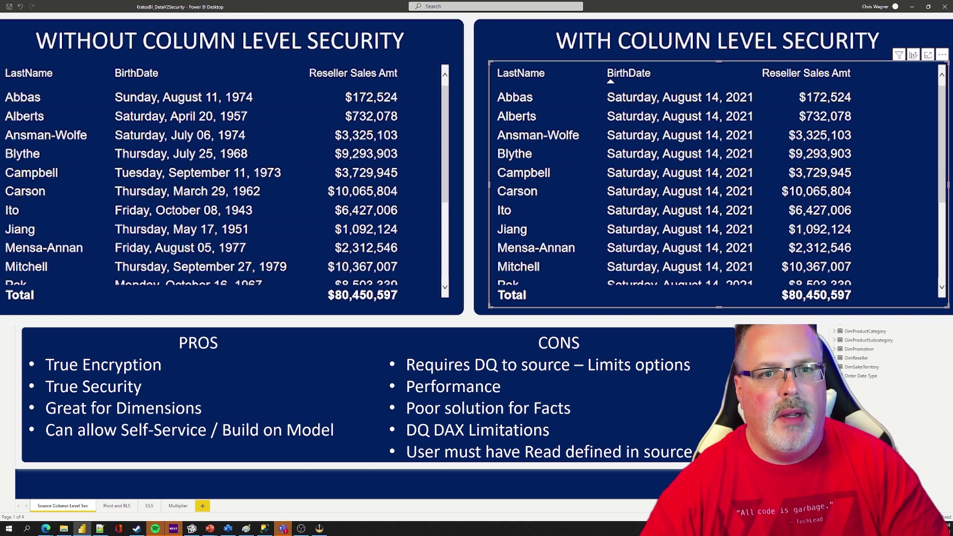
left_click(261, 74)
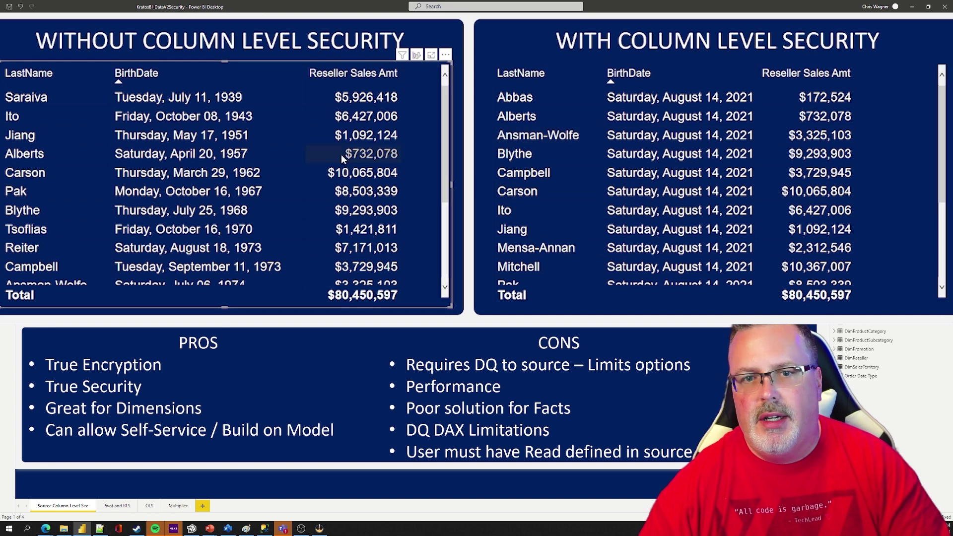
Step: Cross-filter the tables by individual employee rows, ending with the $1,421,811 row in the table without column level security, to compare birth dates
left_click(262, 177)
left_click(261, 177)
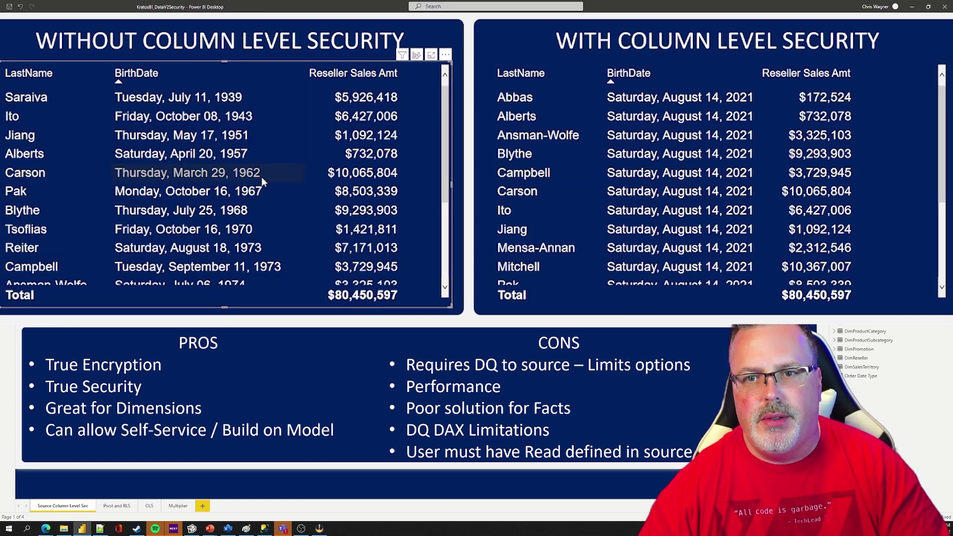
left_click(269, 177)
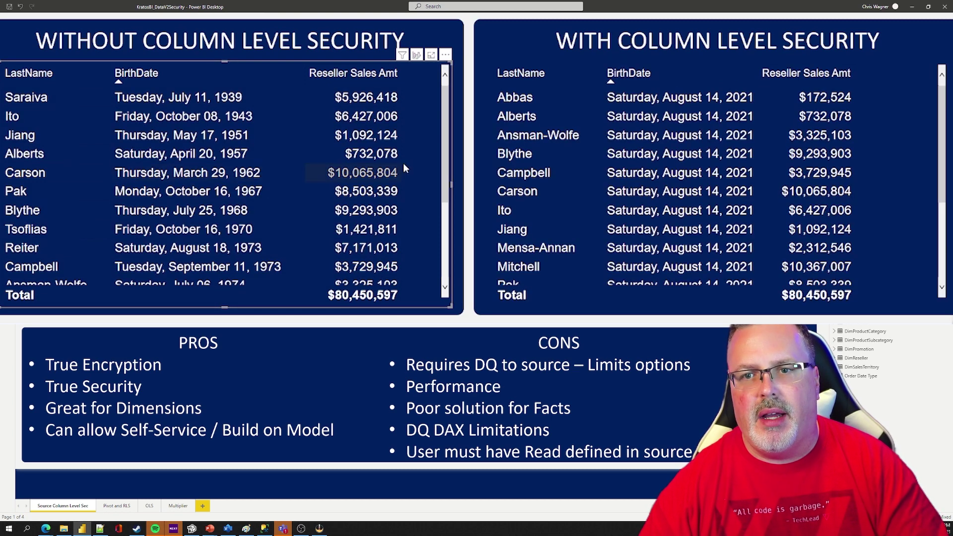
scroll(606, 210, "down", 3)
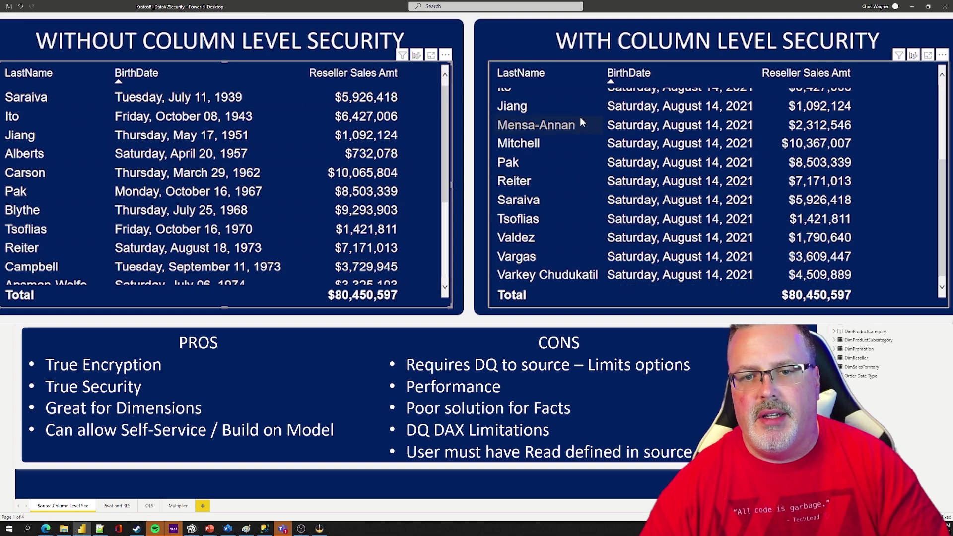
left_click(519, 164)
left_click(519, 164)
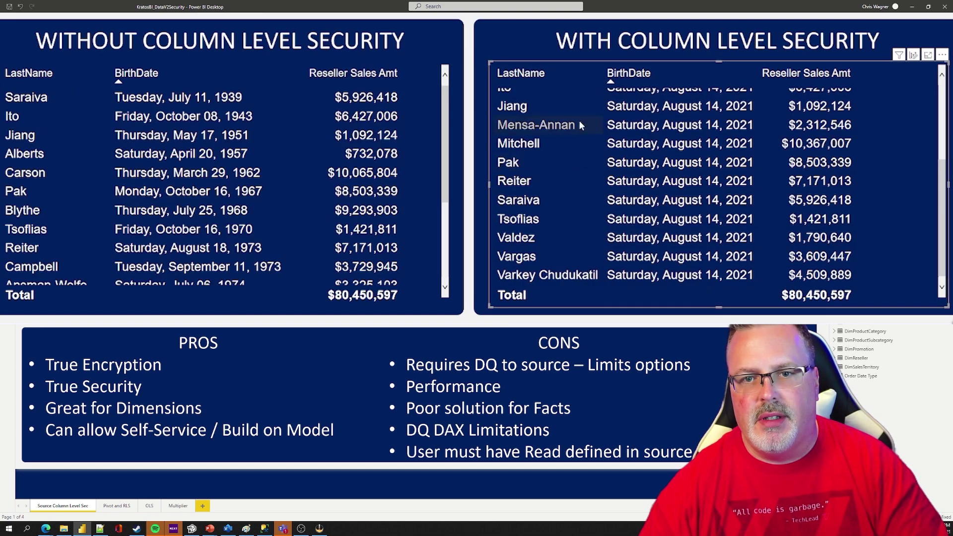
left_click(148, 189)
left_click(148, 191)
left_click(149, 228)
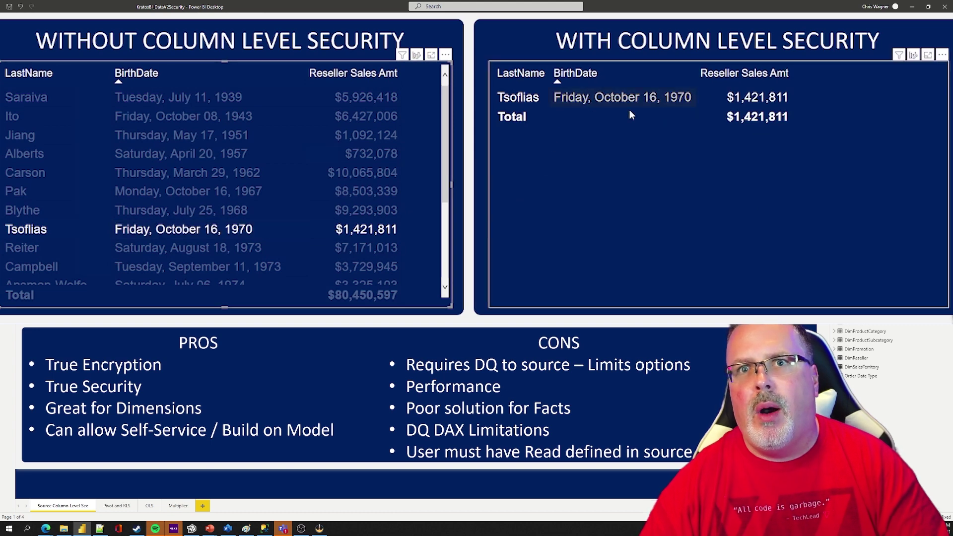
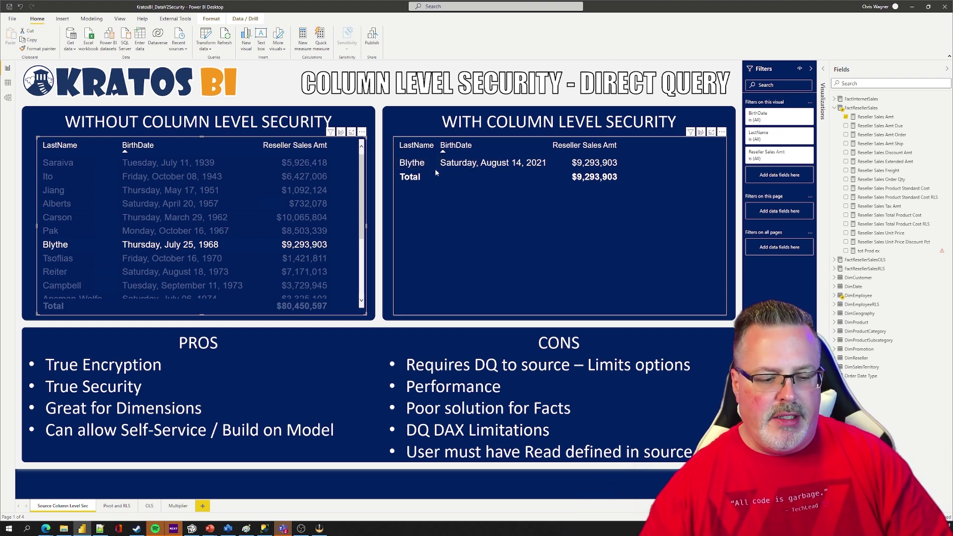
Step: Switch to SQL Server Management Studio, enlarge the query editor area, and highlight the left join to EmployeeSecAppTable on UserPrincipalID = SUSER_NAME()
key("alt+Tab")
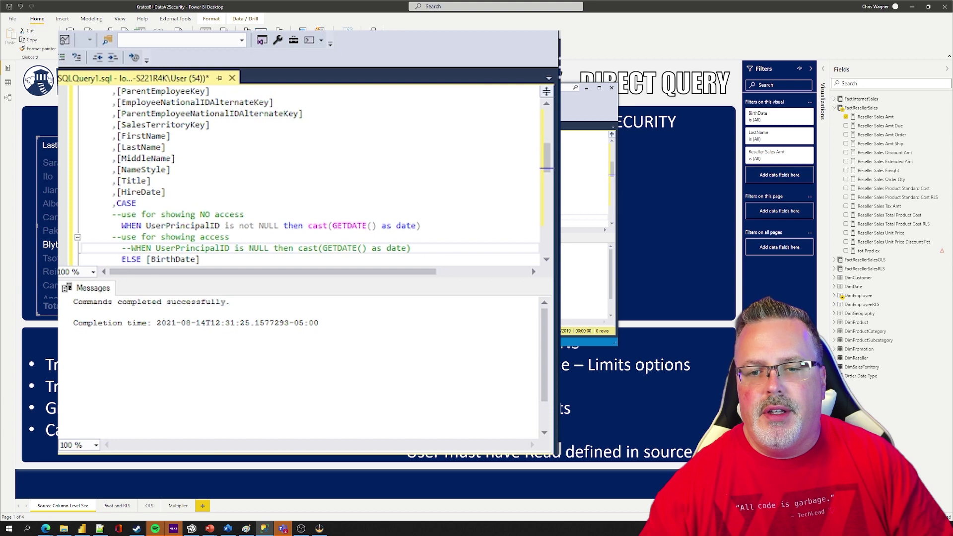
left_click_drag(491, 344, 491, 399)
scroll(438, 223, "down", 6)
scroll(218, 258, "down", 4)
scroll(217, 257, "up", 1)
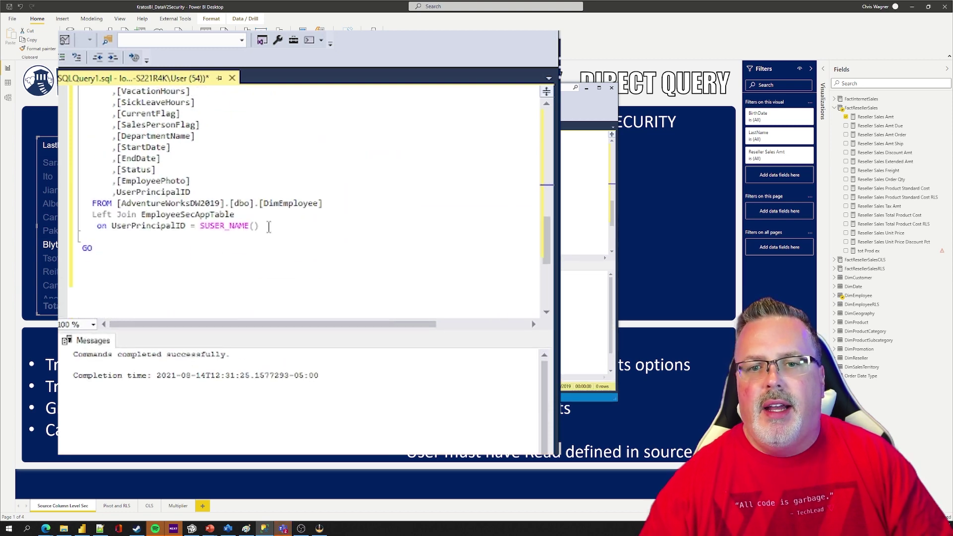
left_click_drag(261, 226, 92, 214)
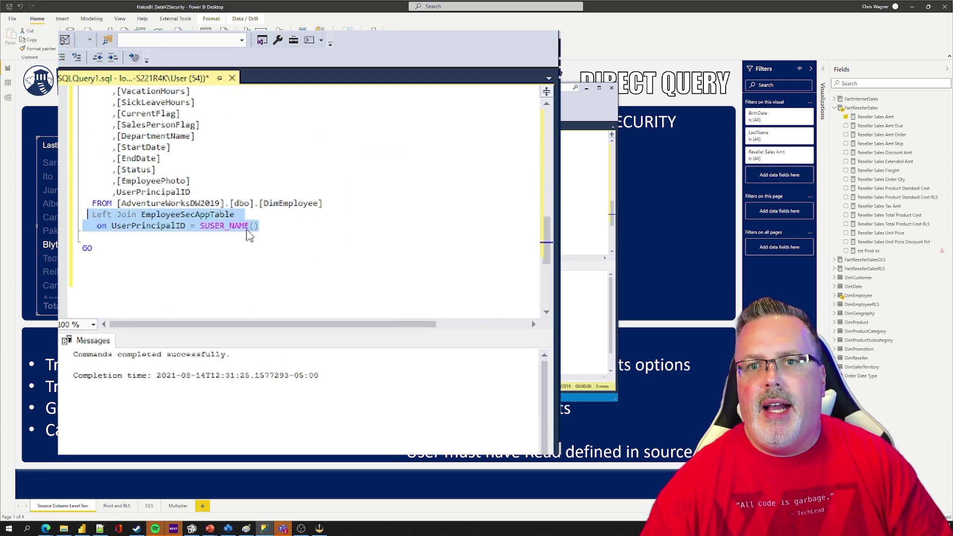
Step: Examine the BirthDate CASE expression, highlighting its GETDATE() cast and the BirthDate column in the ELSE branch
scroll(218, 245, "up", 8)
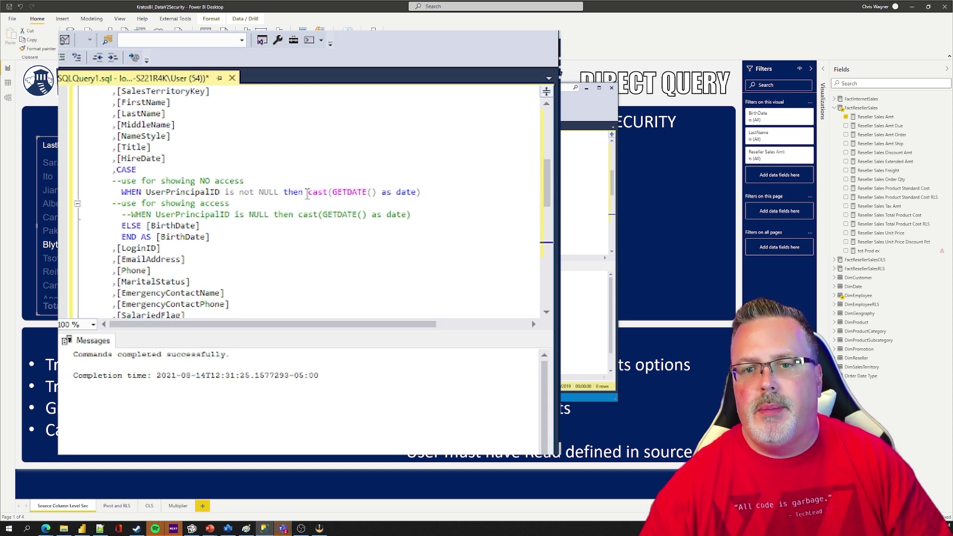
left_click_drag(319, 194, 382, 194)
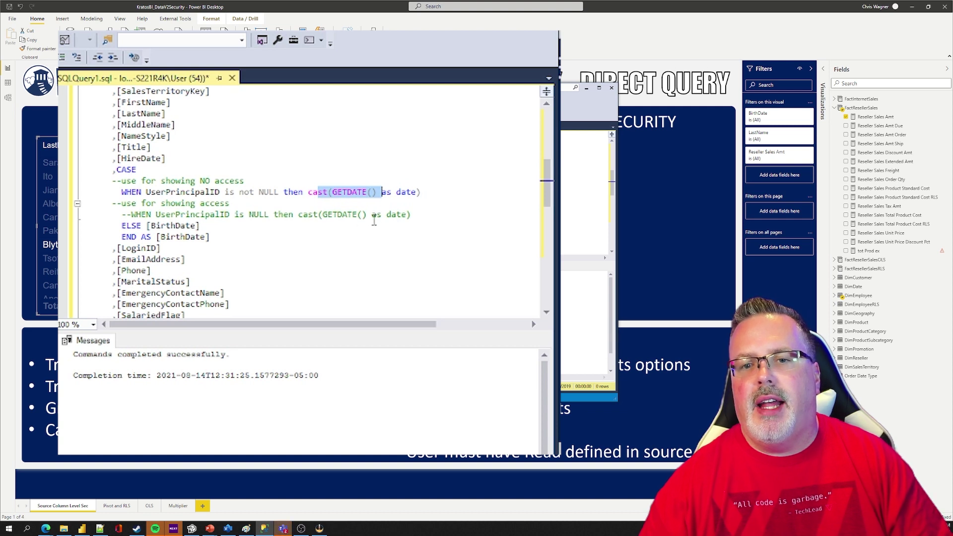
double_click(173, 226)
left_click(360, 203)
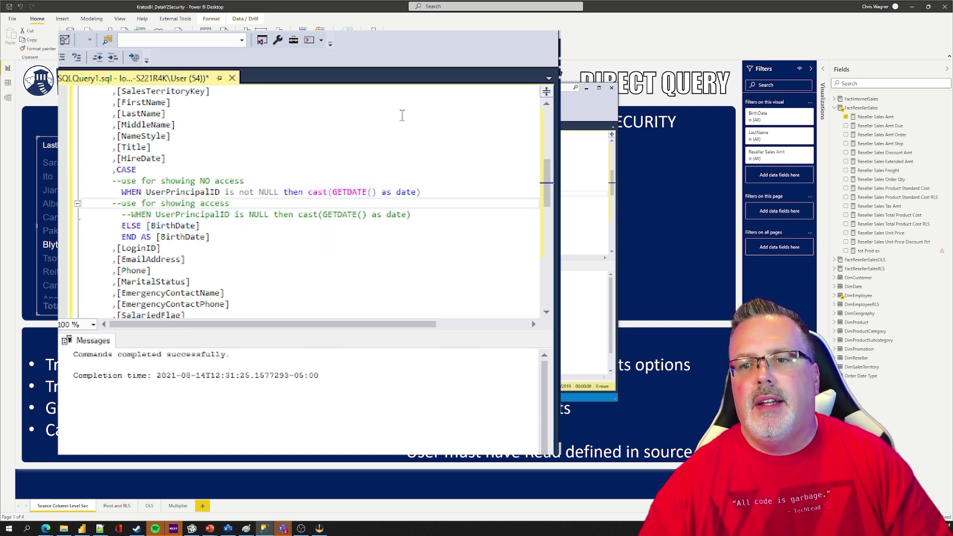